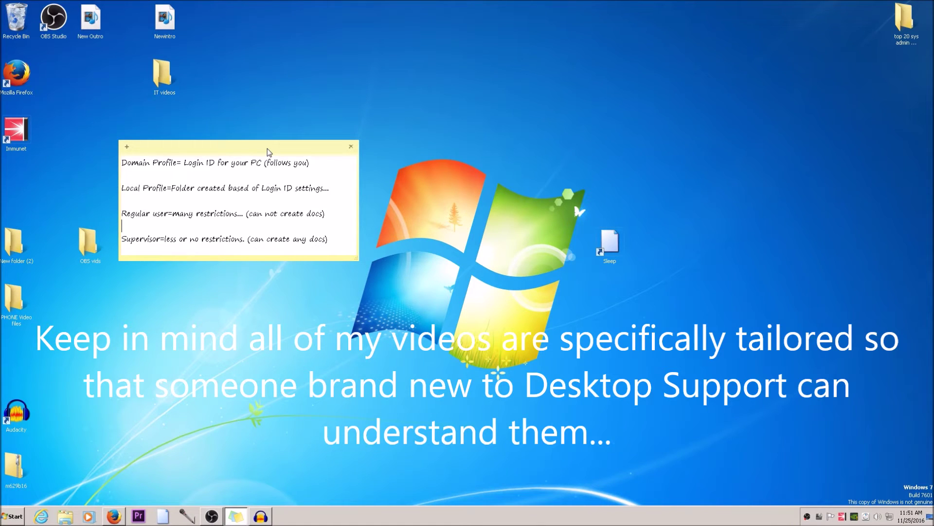
Highlight the Domain Profile, then Local Profile definitions in the note, and move the Users window up-right.
drag(121, 163, 315, 161)
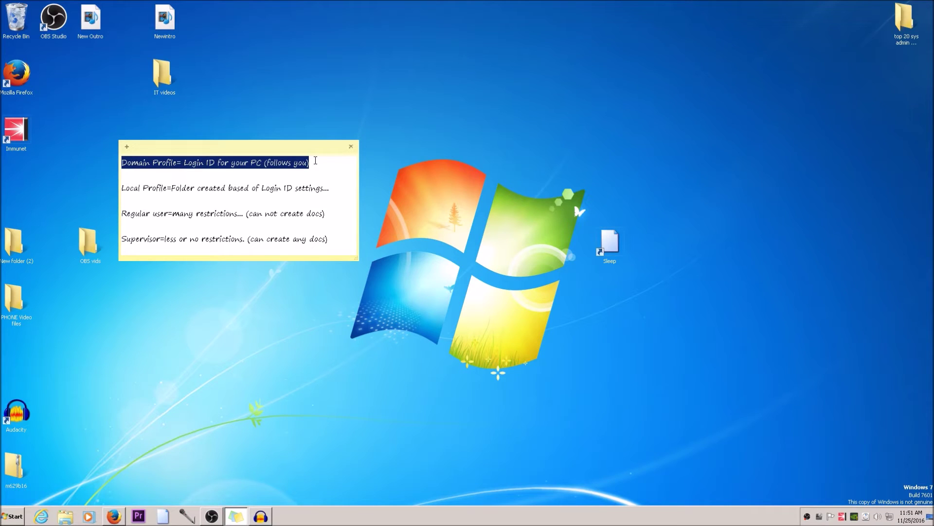
click(325, 192)
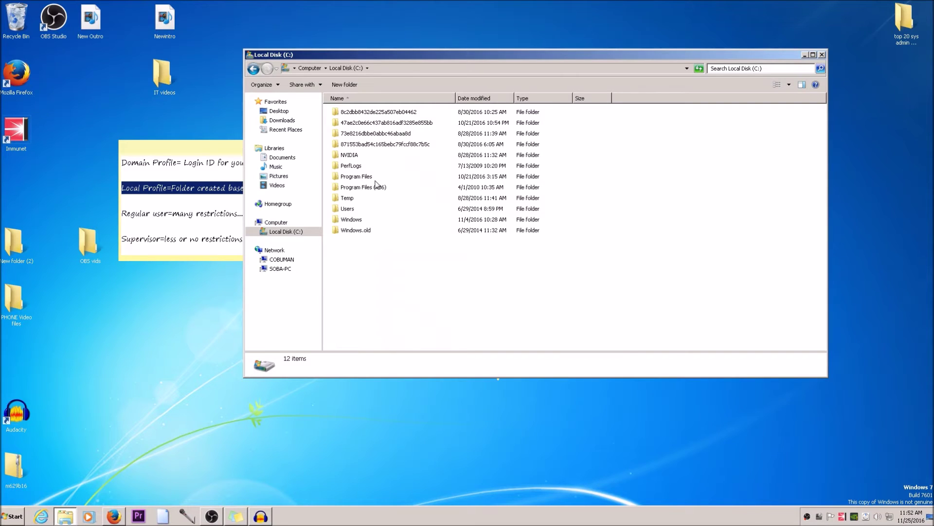
triple_click(121, 167)
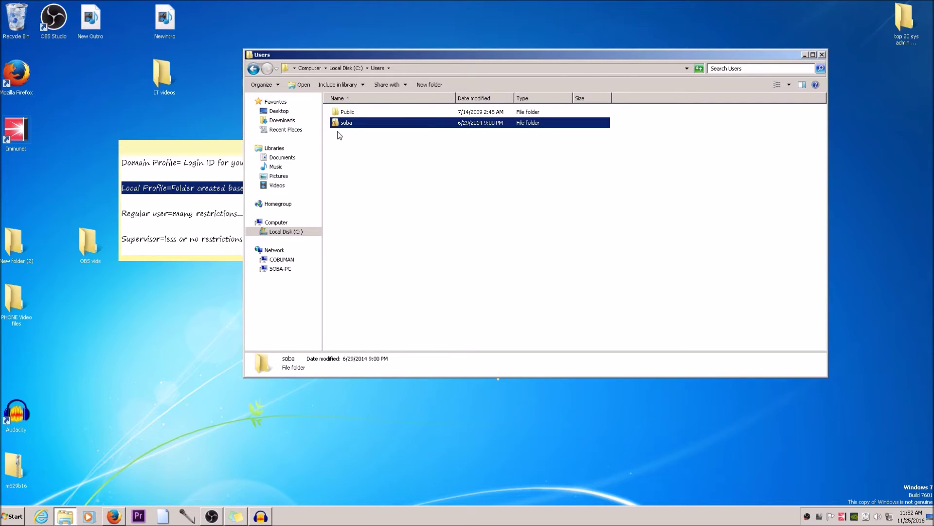
drag(409, 54, 460, 33)
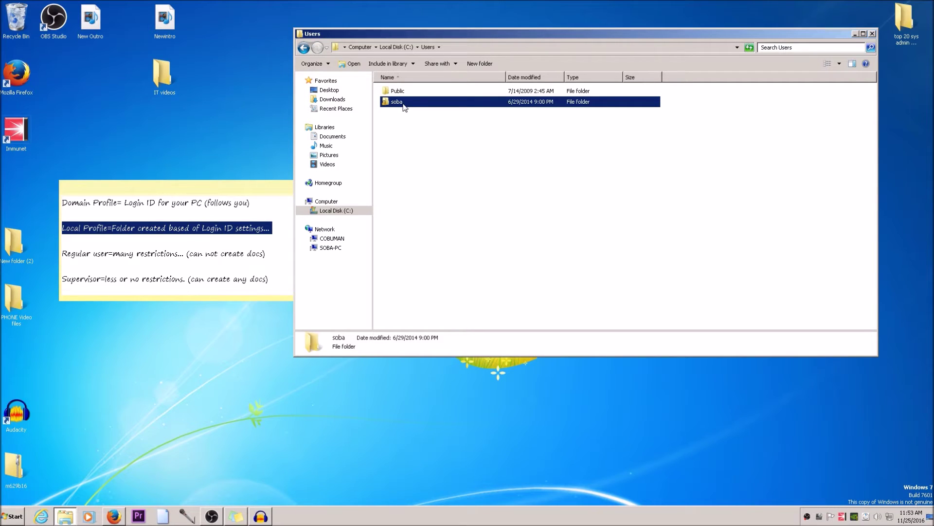
Highlight the Regular user definition line in the note and select the user's profile folder in Users.
click(269, 253)
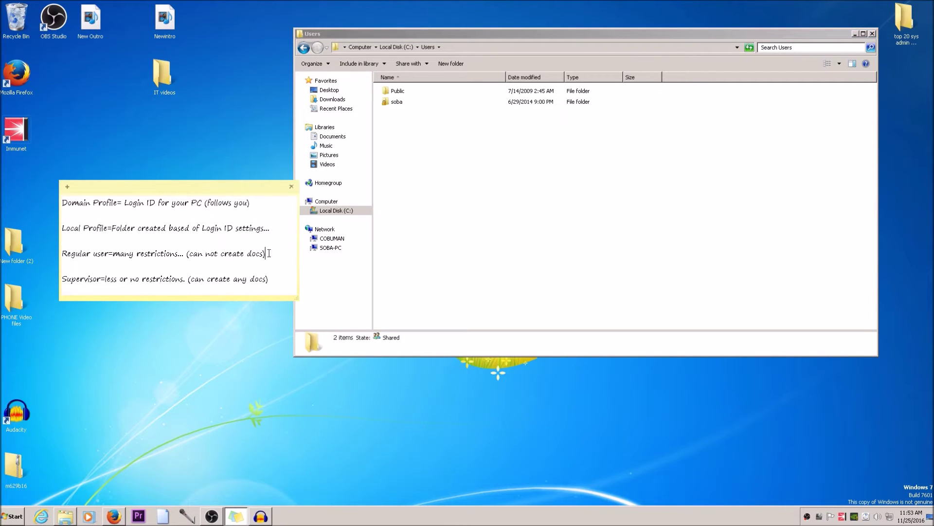
drag(269, 253, 62, 258)
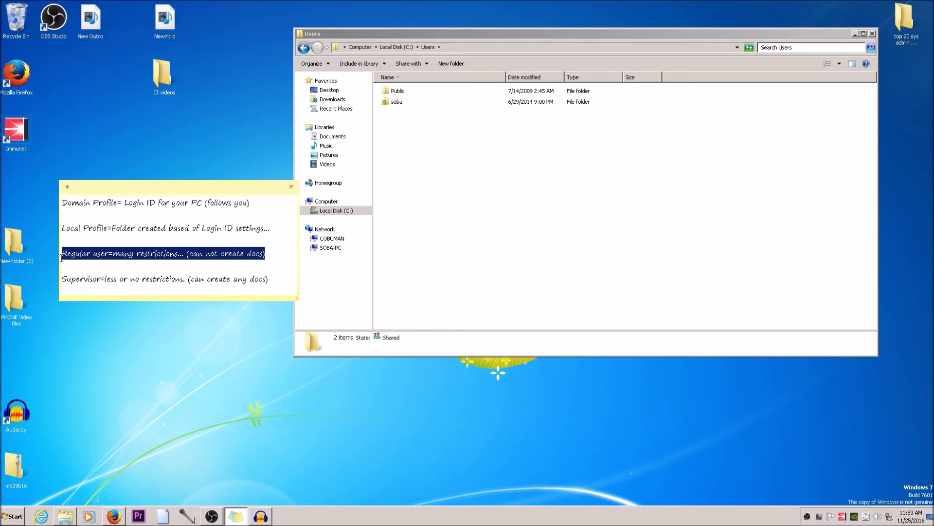
click(397, 102)
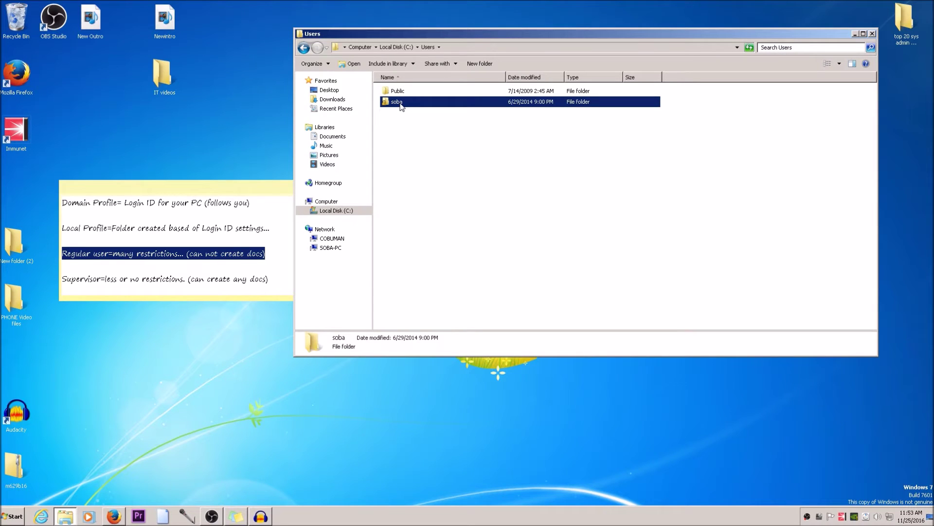
Highlight the Supervisor definition line in the note, then return to the Users window.
click(268, 277)
click(275, 277)
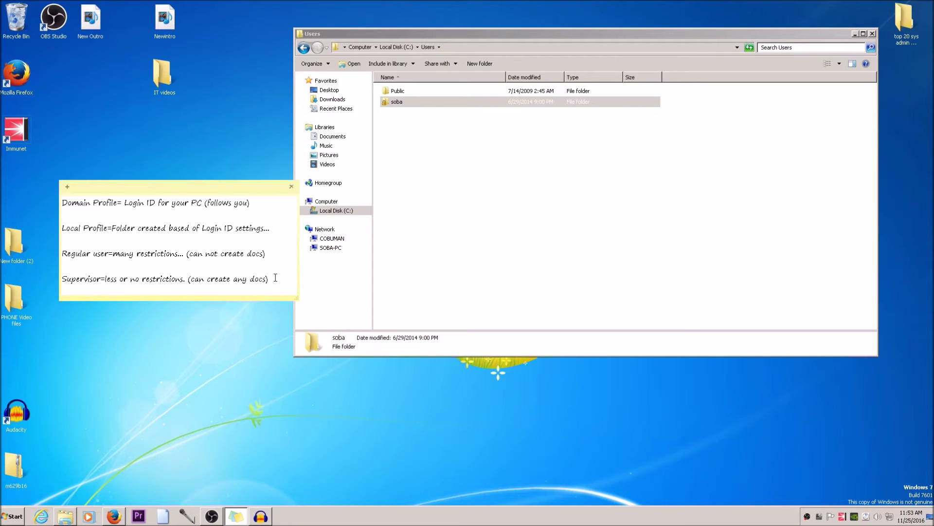
triple_click(275, 278)
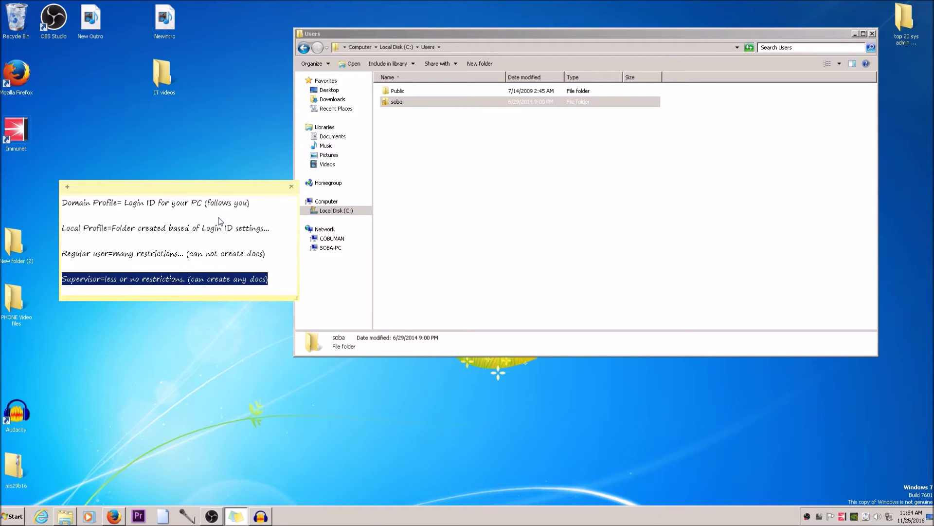
click(413, 123)
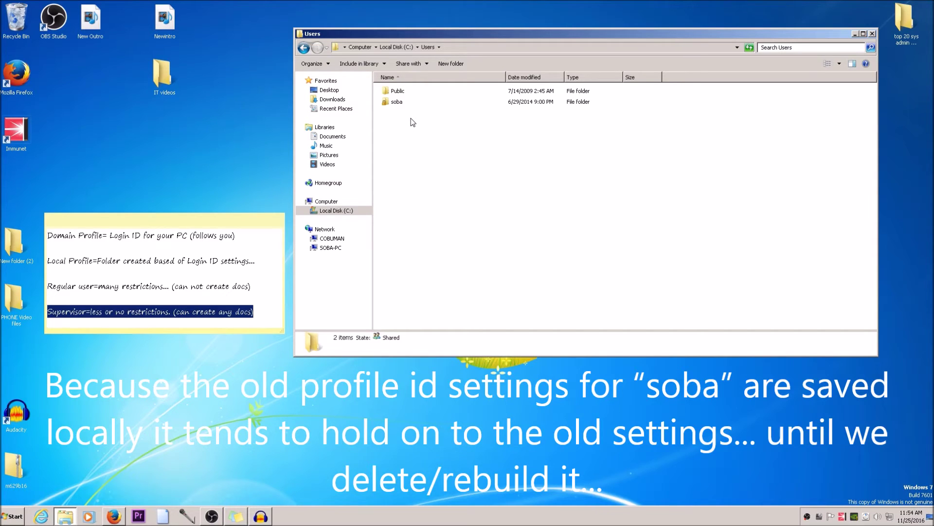
Highlight 'many restrictions' in the Regular user line, with the profile folder selected in Users.
click(262, 317)
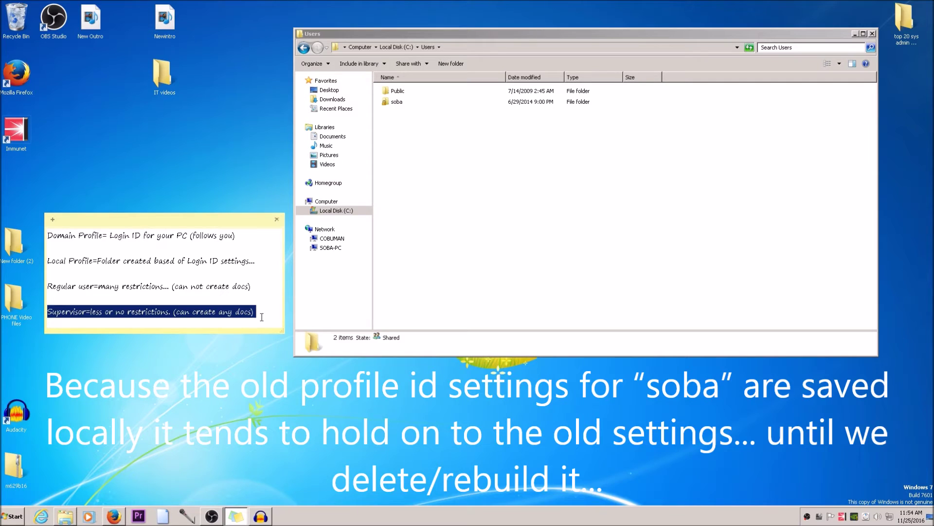
click(428, 103)
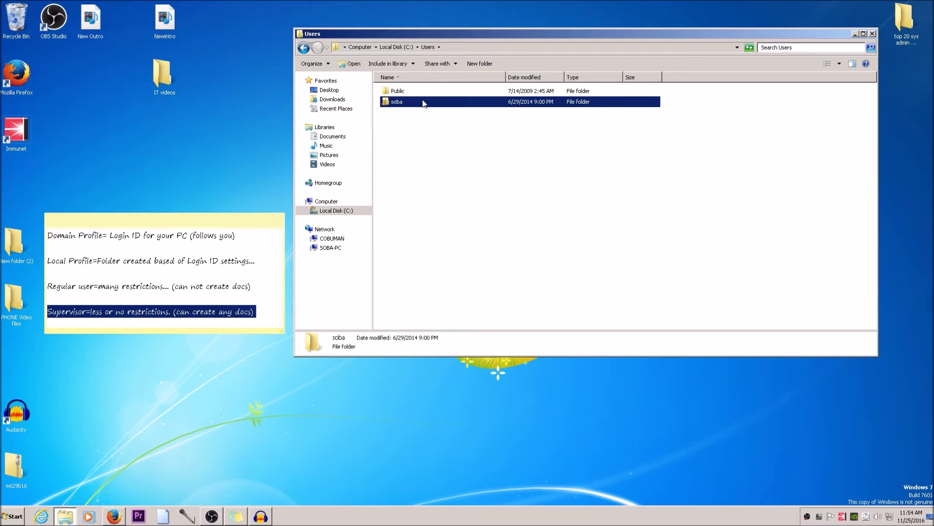
drag(155, 287, 83, 286)
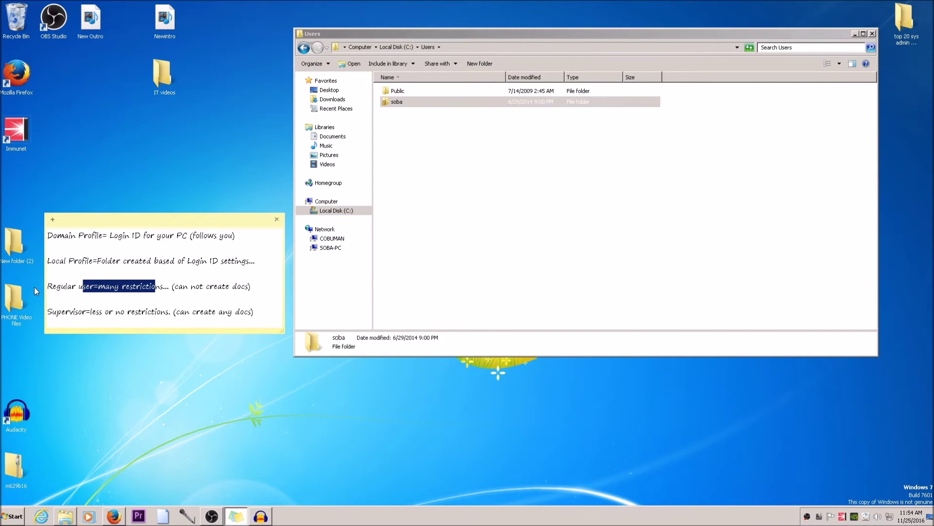
click(398, 103)
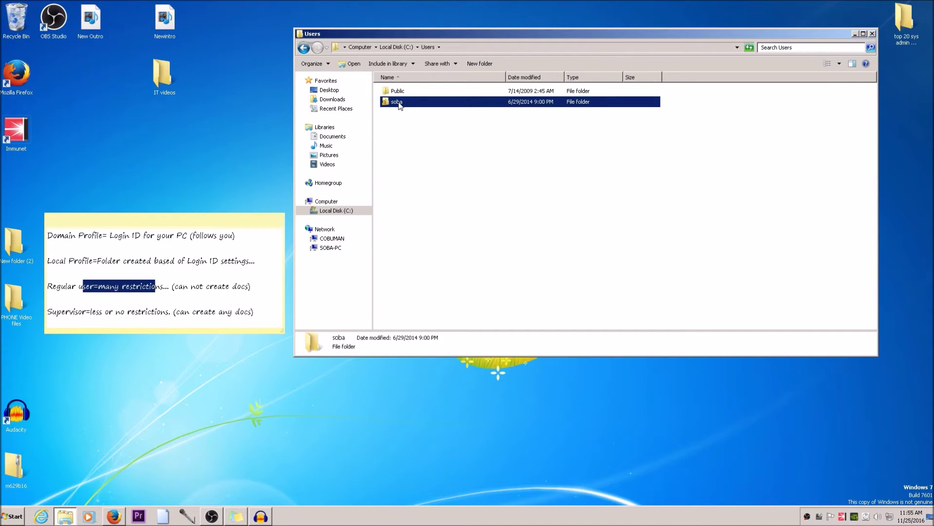
right_click(400, 106)
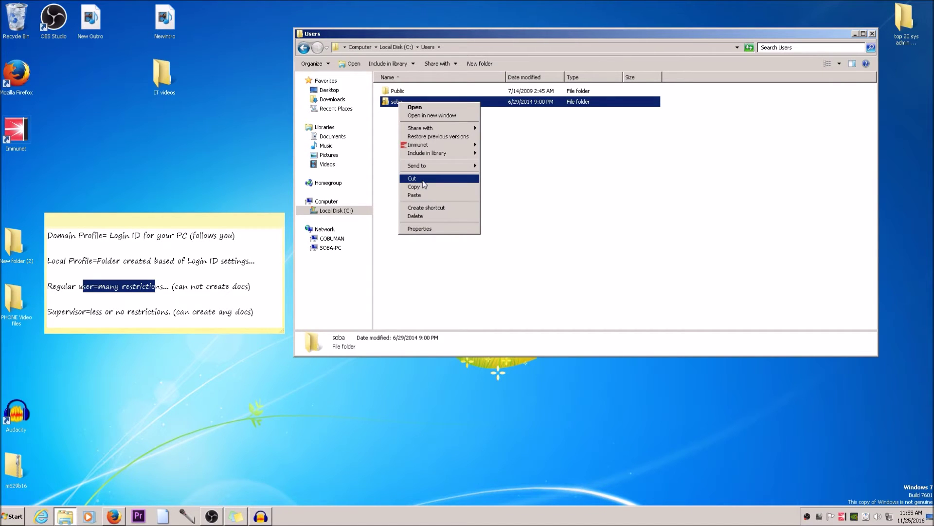
click(409, 103)
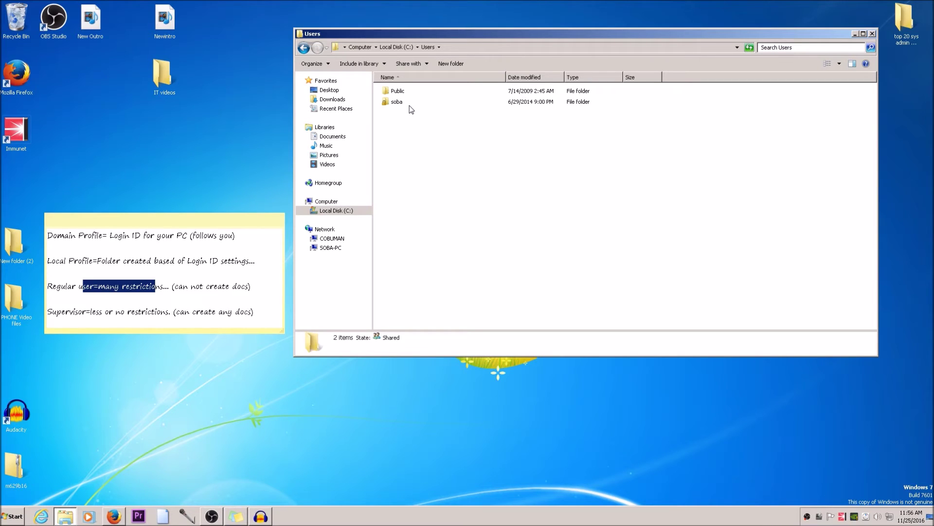
click(247, 273)
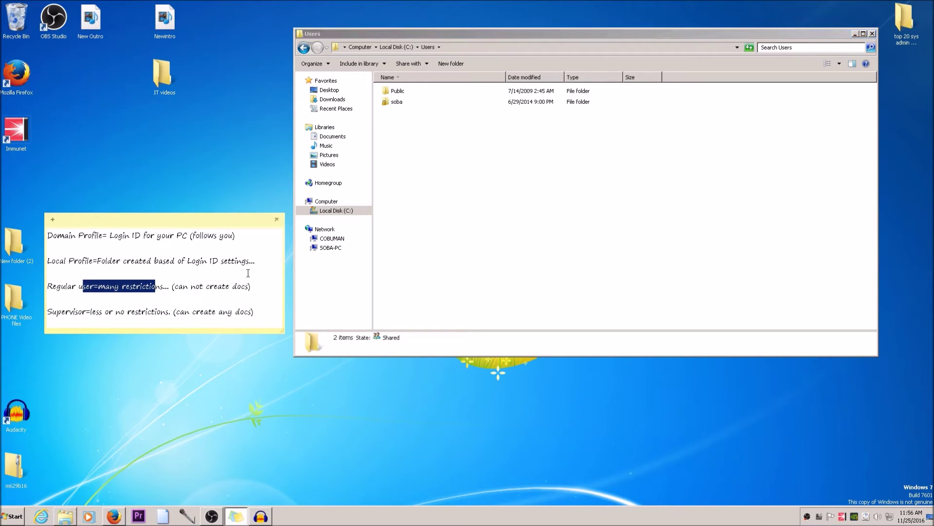
Search the Start menu for 'advanced system s' and open View advanced system settings.
click(14, 517)
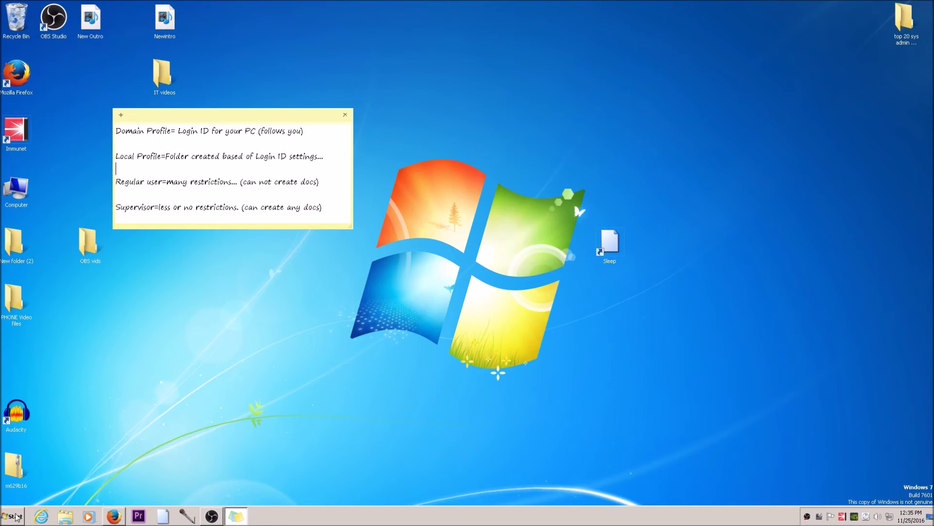
click(15, 516)
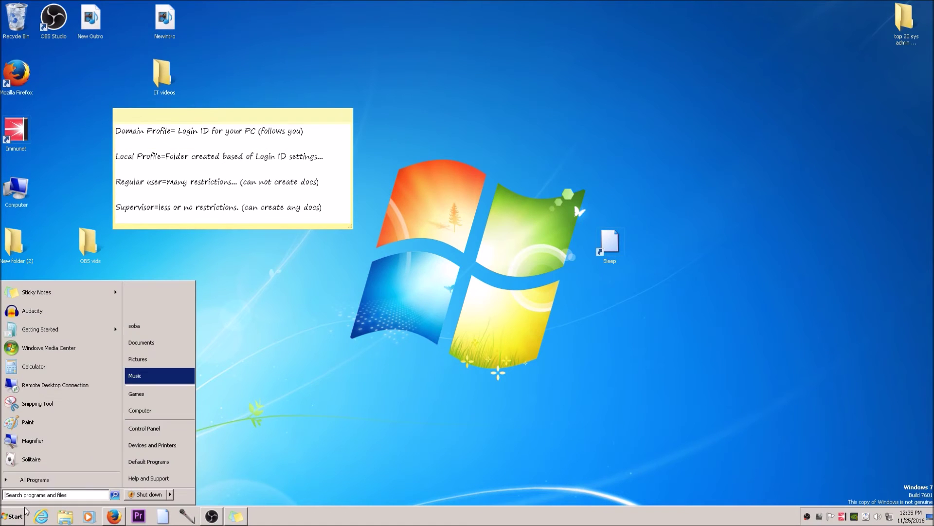
right_click(165, 413)
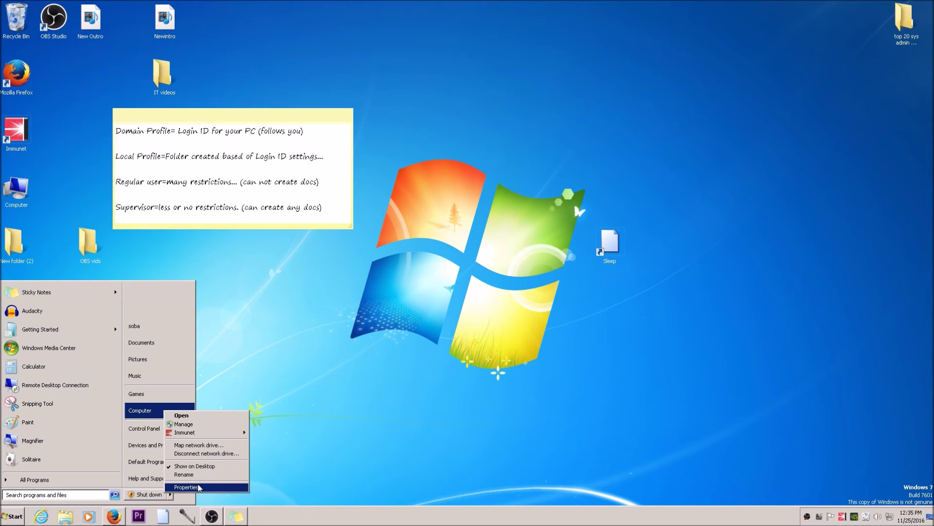
click(47, 495)
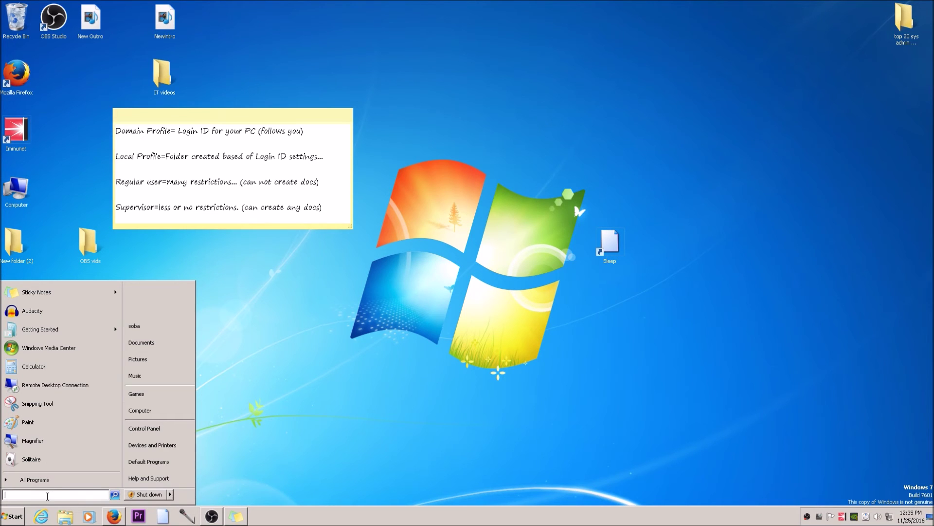
text(advanc)
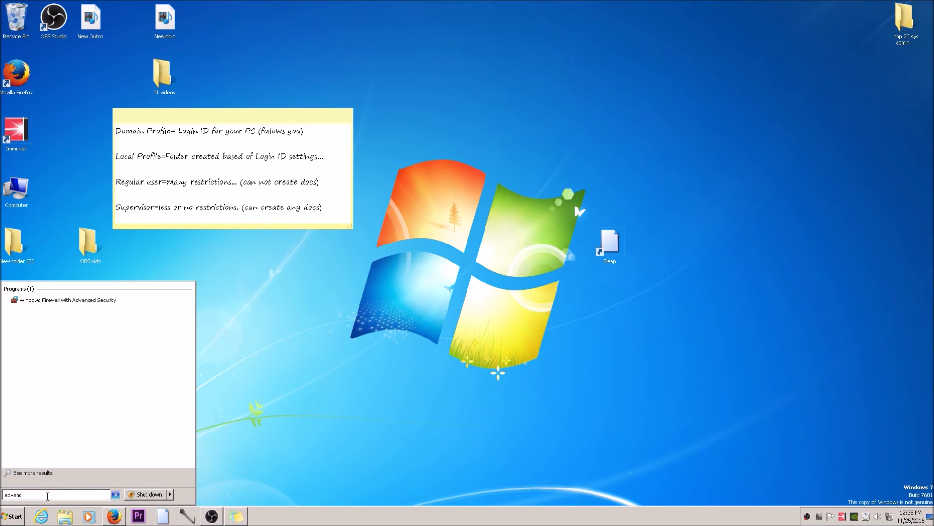
text(ed system s)
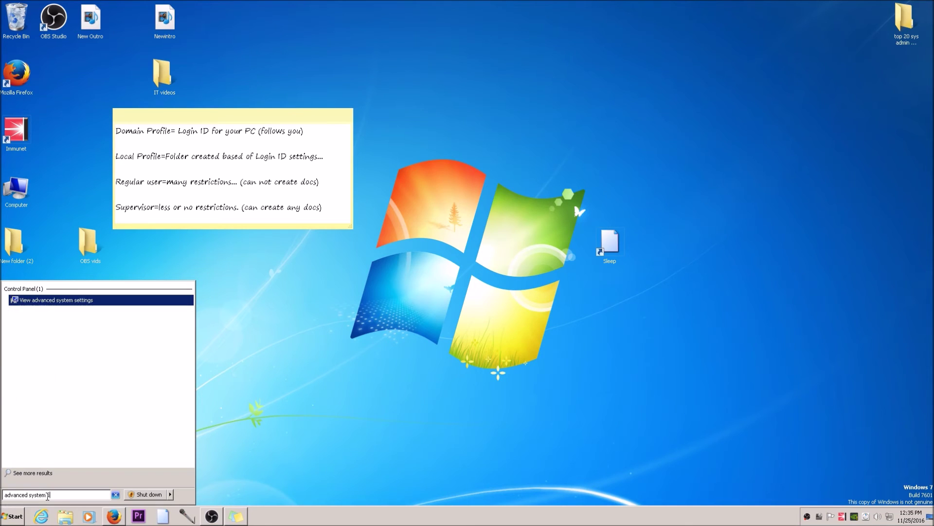
click(90, 300)
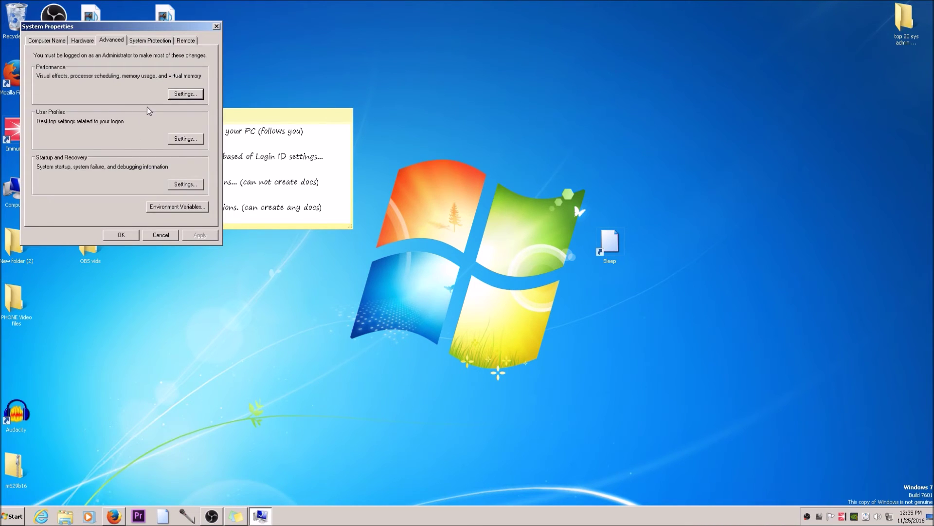
Open the User Profiles settings and show Local Disk (C:) > Users in Explorer with the profile folder selected.
click(186, 139)
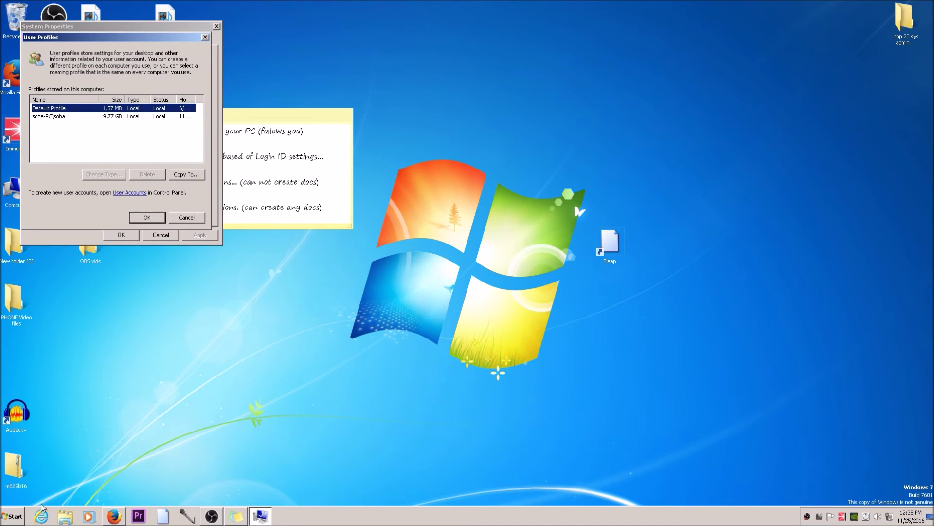
click(14, 517)
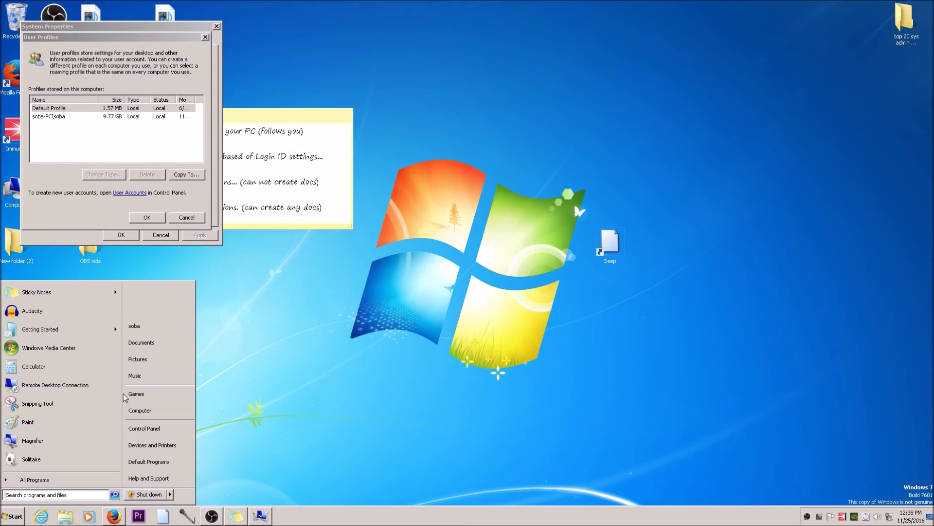
click(151, 411)
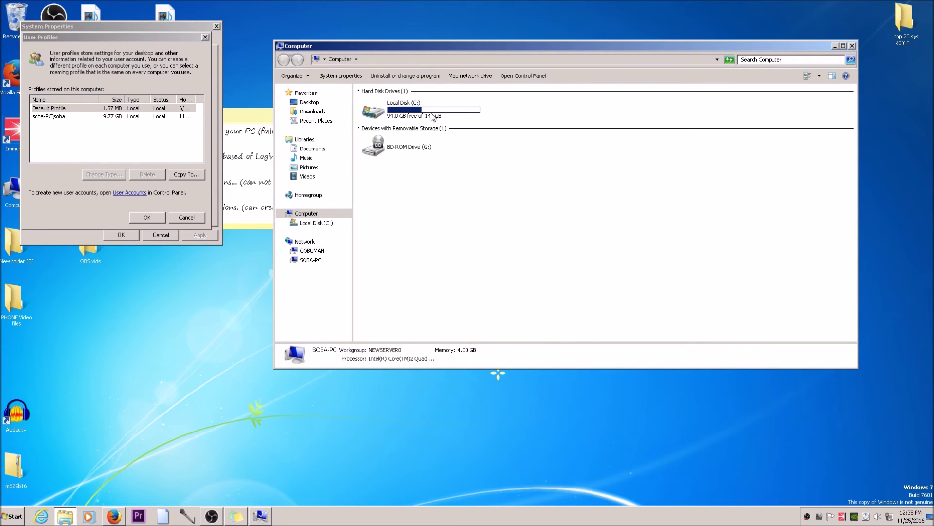
double_click(432, 116)
click(383, 203)
double_click(383, 203)
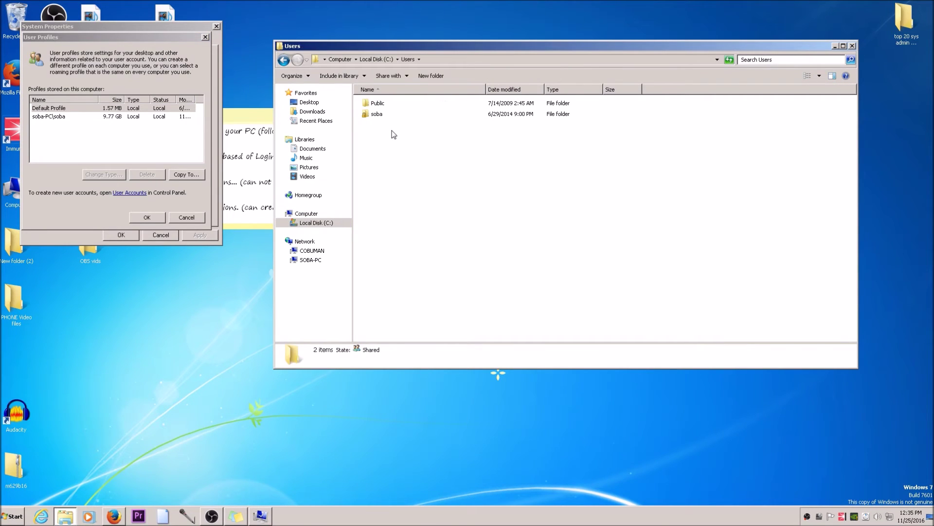
click(394, 115)
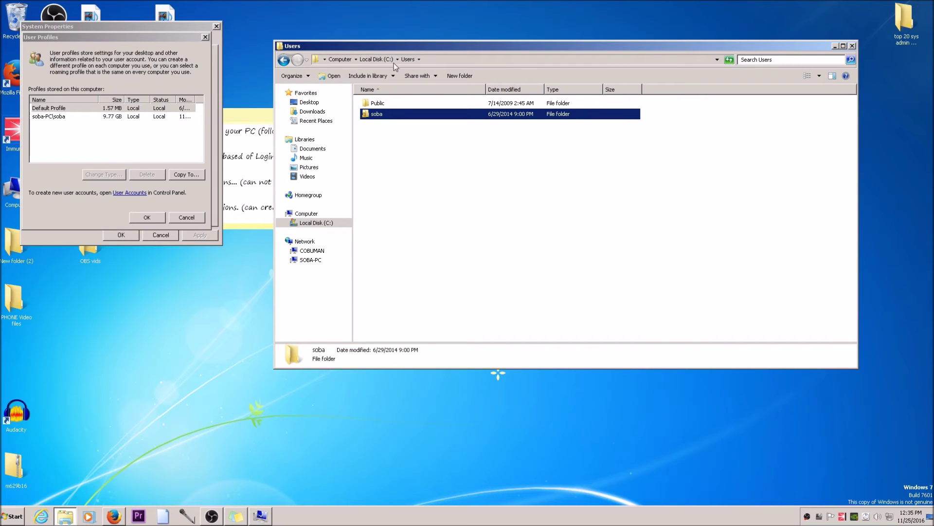
drag(389, 45, 380, 53)
Compare Default Profile and the user's profile in the list, moving the User Profiles dialog lower.
click(119, 117)
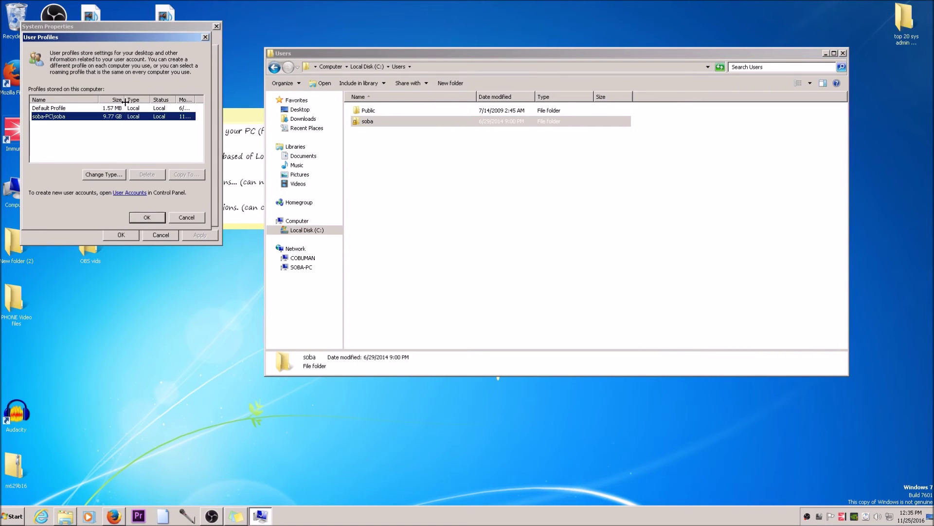
click(122, 108)
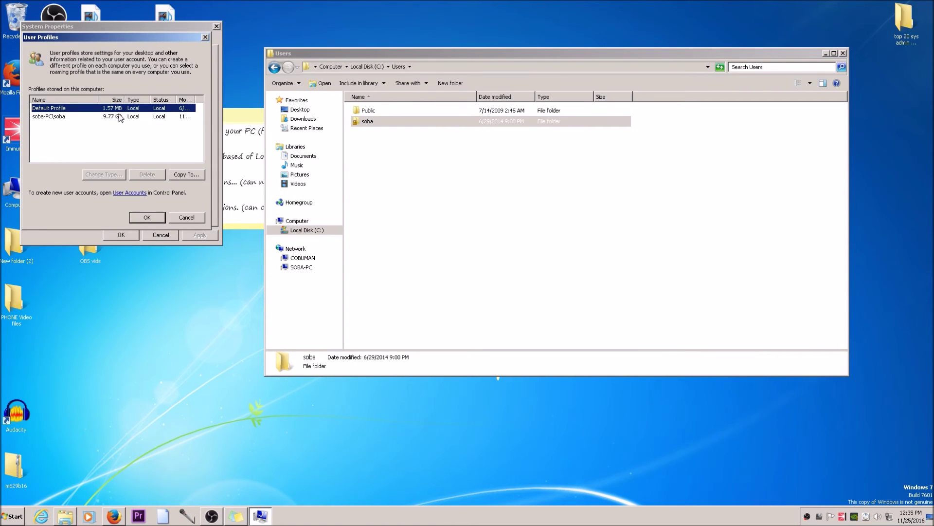
click(118, 118)
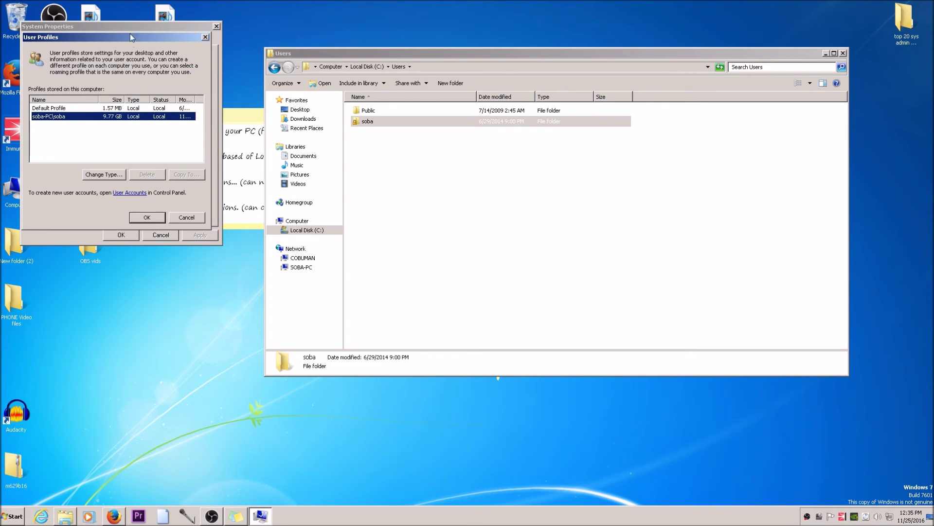
drag(130, 44, 126, 76)
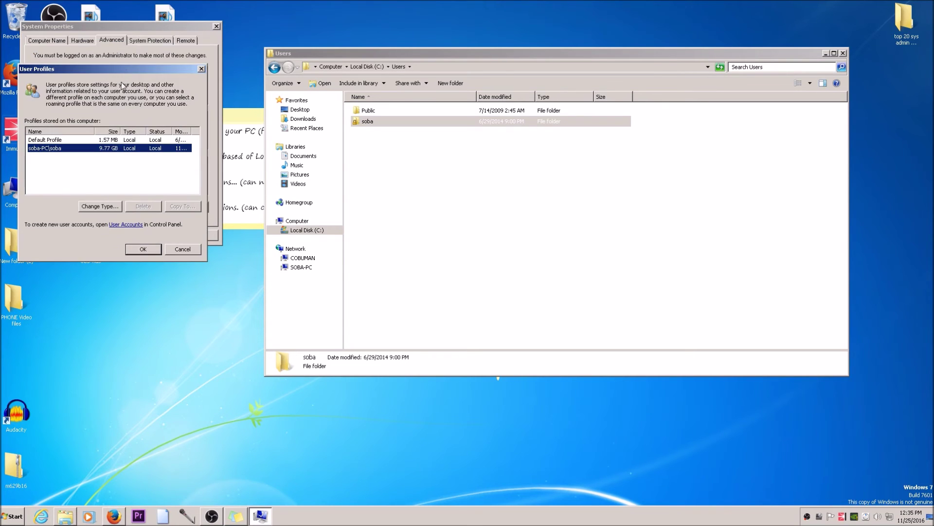
click(115, 142)
click(114, 149)
drag(141, 71, 128, 93)
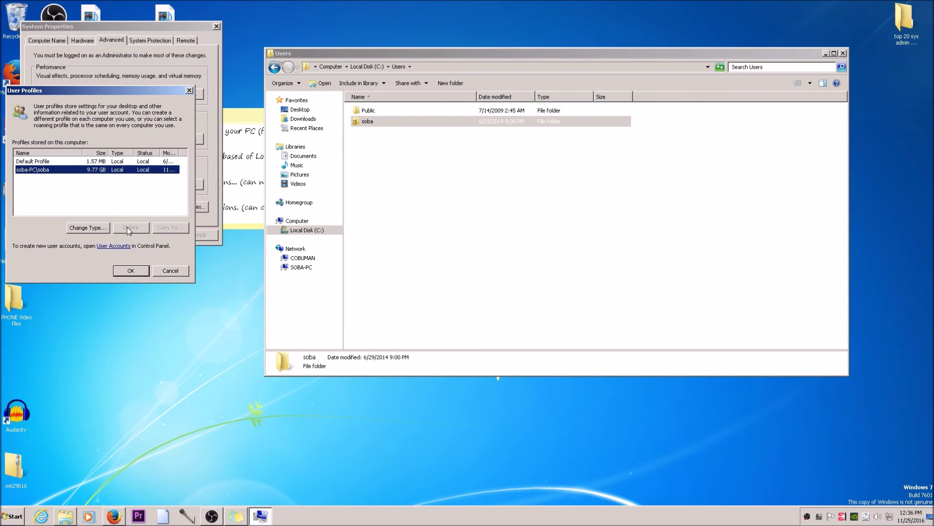
click(136, 162)
click(122, 170)
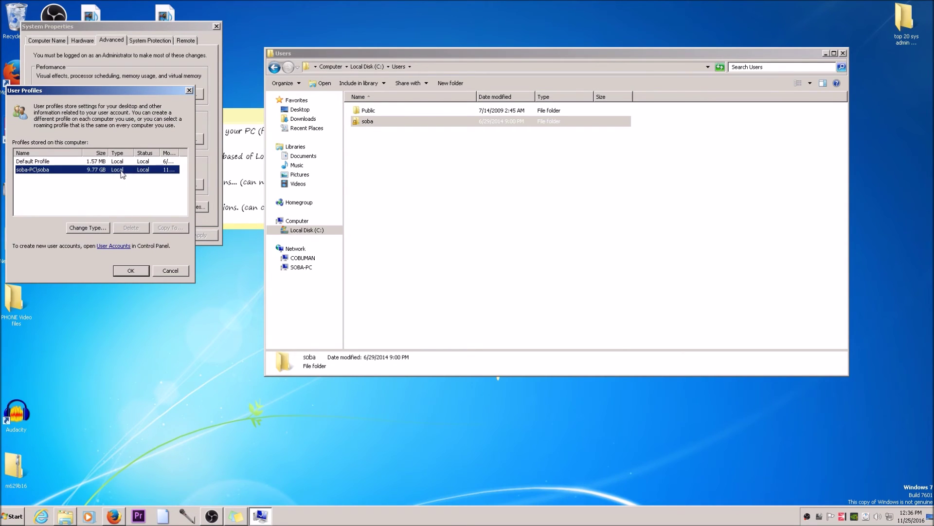